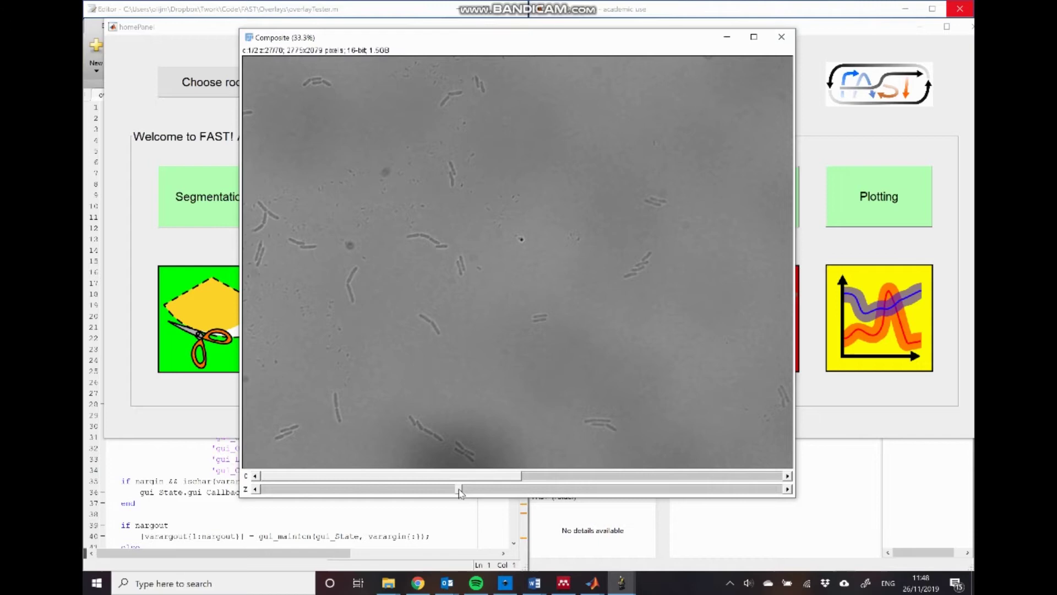
Switch the Composite stack to its second channel and scrub through the Z slices to examine the cells over time.
{"action": "mouse_move", "coordinate": [460, 489]}
{"action": "left_mouse_down"}
{"action": "mouse_move", "coordinate": [283, 490]}
{"action": "mouse_move", "coordinate": [569, 480]}
{"action": "mouse_move", "coordinate": [304, 487]}
{"action": "mouse_move", "coordinate": [769, 510]}
{"action": "mouse_move", "coordinate": [451, 498]}
{"action": "left_mouse_up"}
{"action": "left_click_drag", "start_coordinate": [406, 477], "coordinate": [632, 478]}
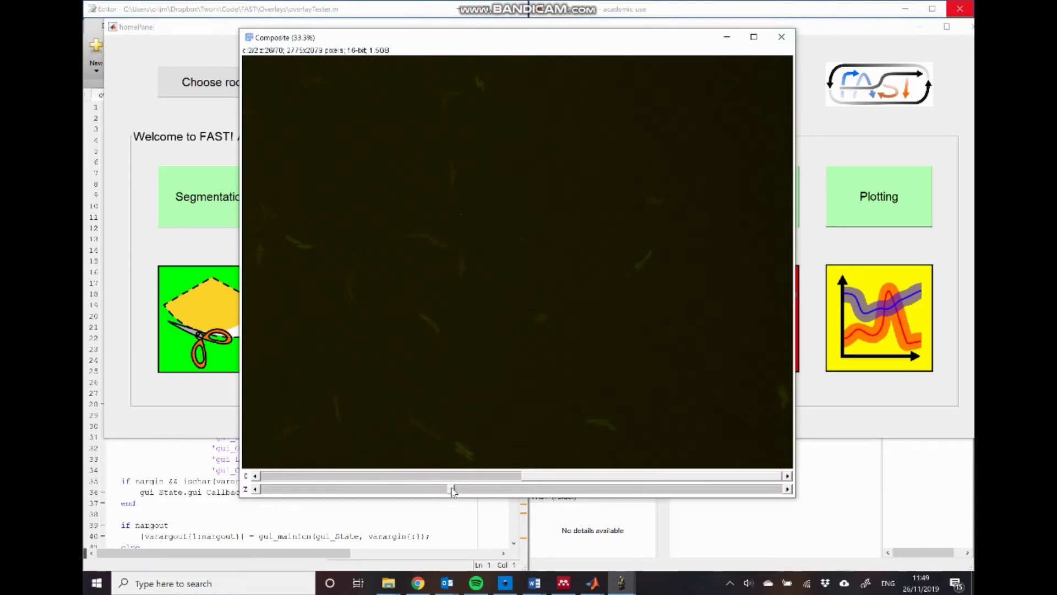
{"action": "left_click_drag", "start_coordinate": [451, 490], "coordinate": [699, 433]}
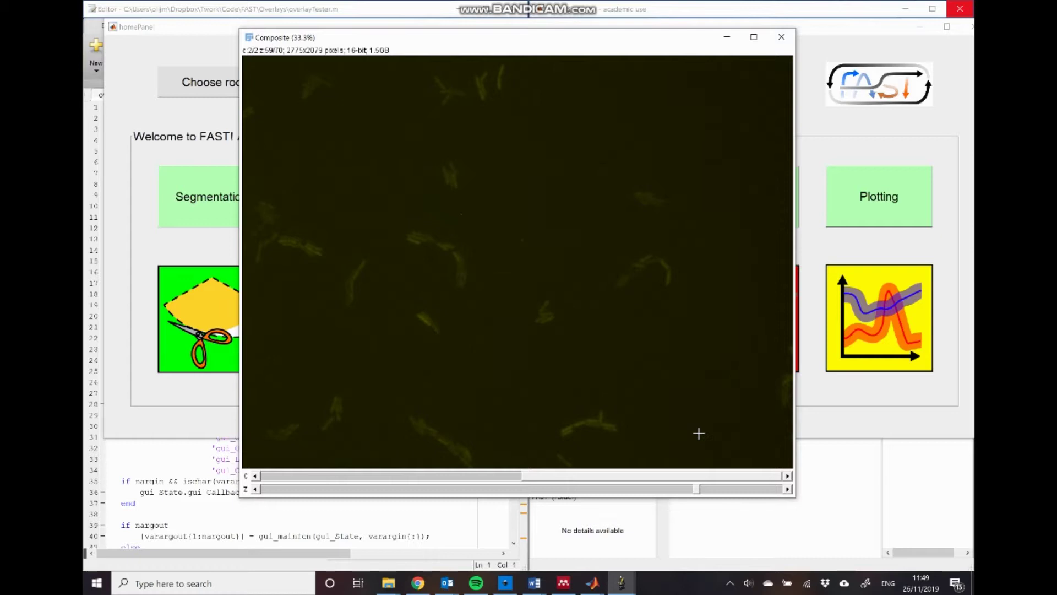
{"action": "left_click", "coordinate": [695, 488]}
{"action": "left_click_drag", "start_coordinate": [695, 489], "coordinate": [395, 442]}
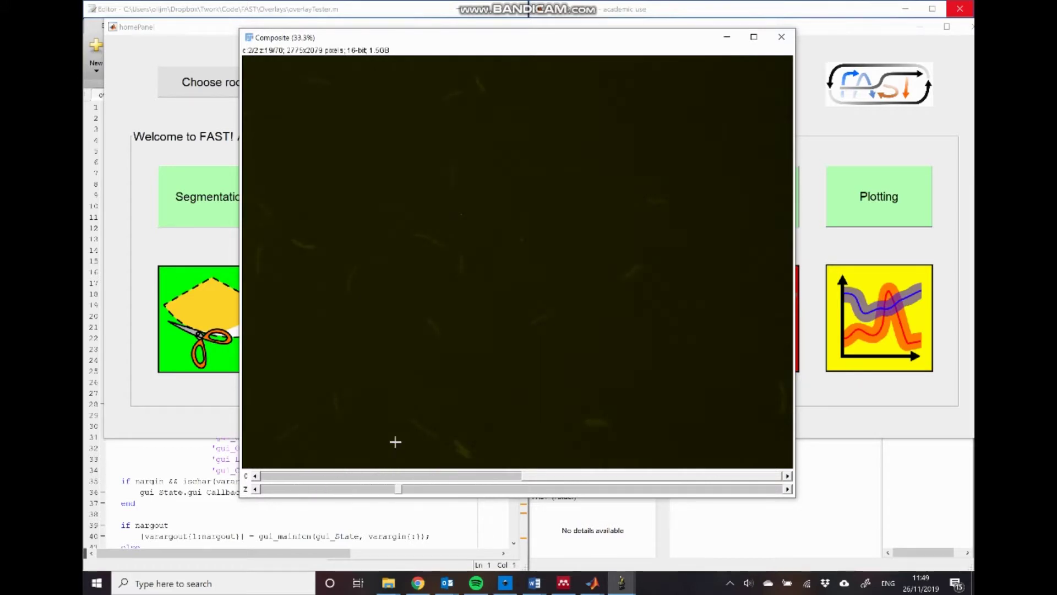
Switch to the FAST home panel, open the Segmentation module and maximize its window.
{"action": "left_click", "coordinate": [188, 257]}
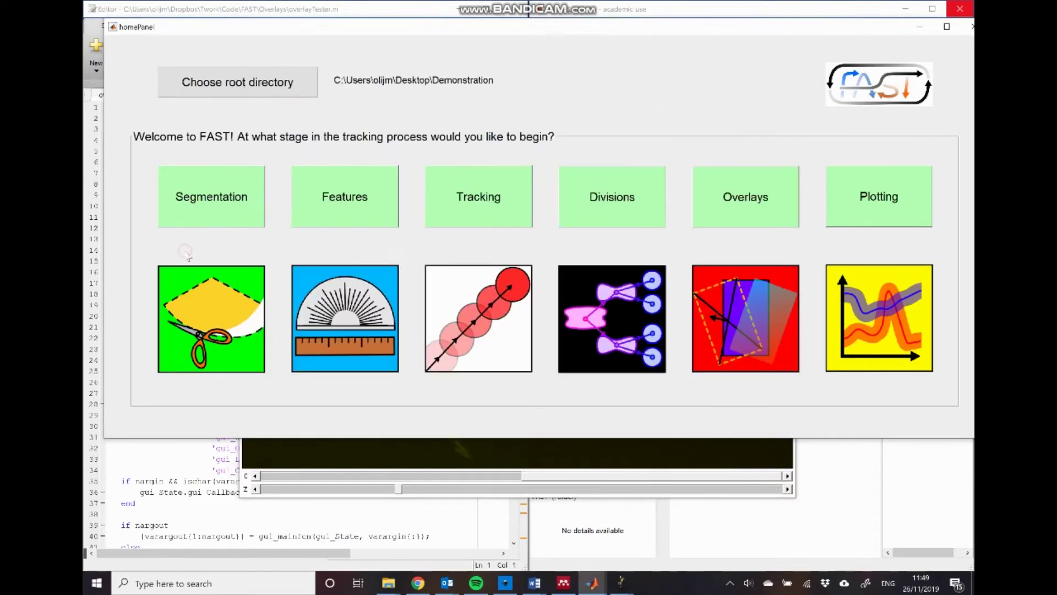
{"action": "left_click", "coordinate": [212, 196]}
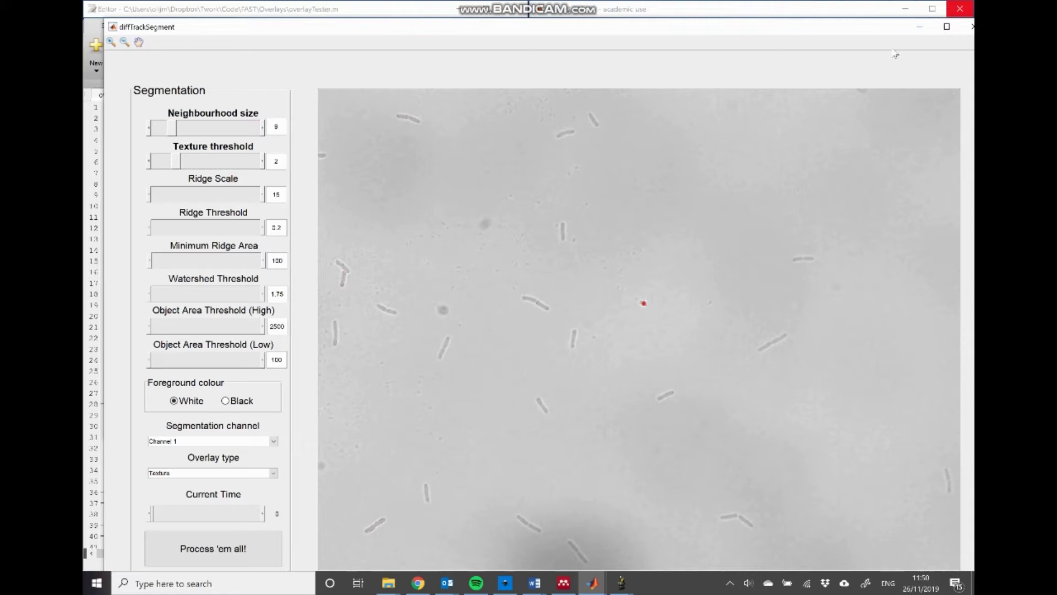
{"action": "left_click", "coordinate": [947, 26]}
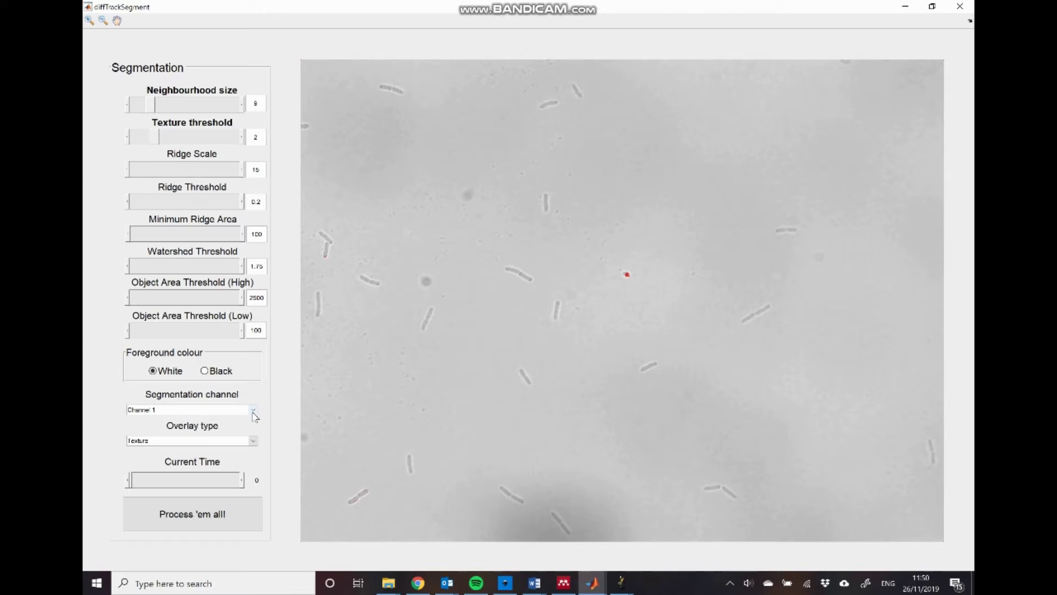
{"action": "left_click", "coordinate": [253, 410]}
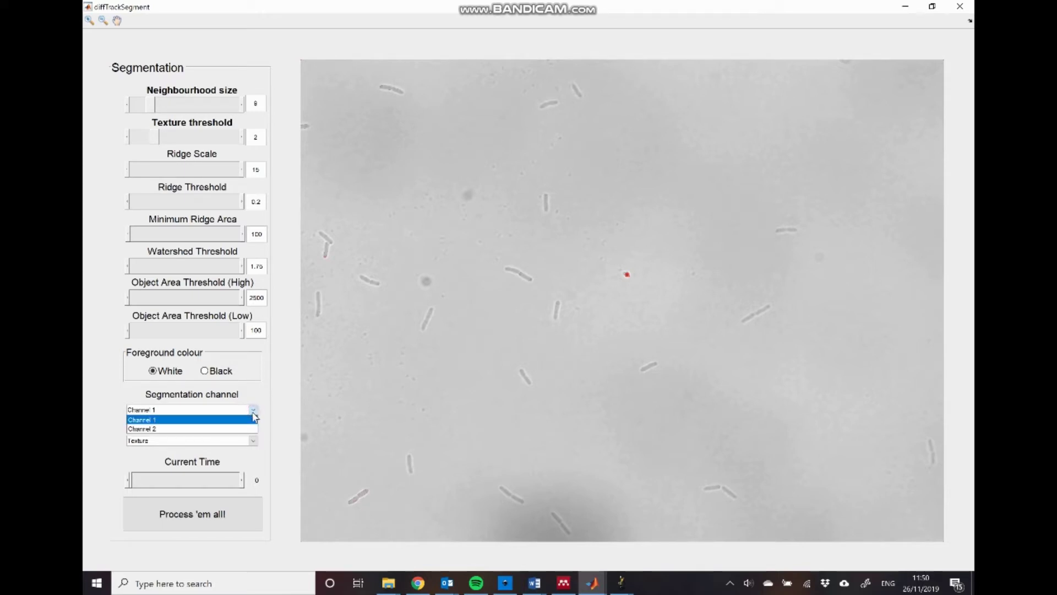
{"action": "left_click", "coordinate": [226, 429]}
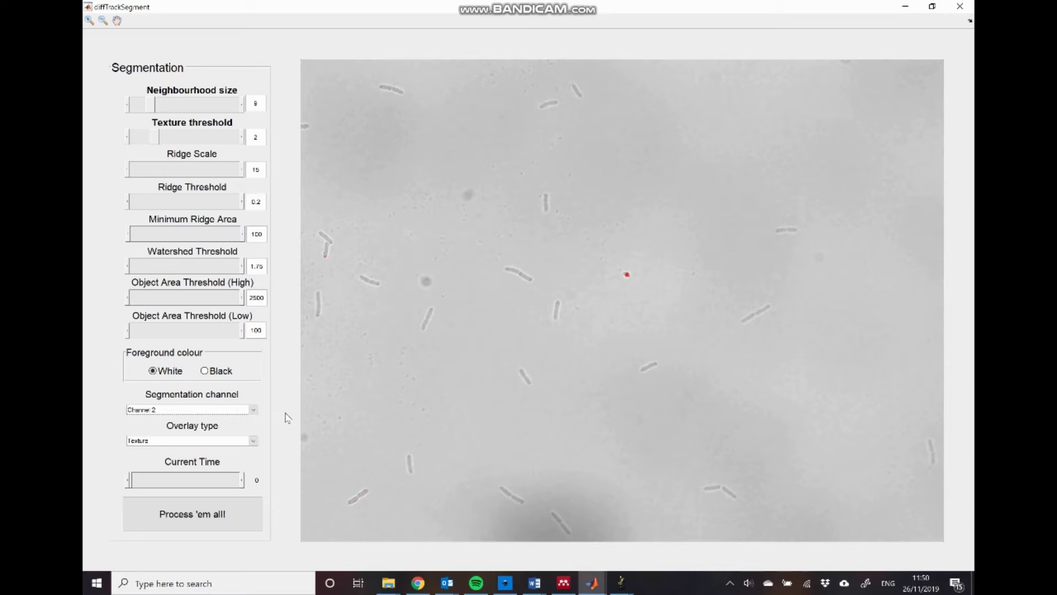
{"action": "left_click", "coordinate": [254, 410]}
{"action": "left_click", "coordinate": [214, 420]}
Set the foreground colour to Black and move the current time to about frame 55.
{"action": "left_click", "coordinate": [206, 372]}
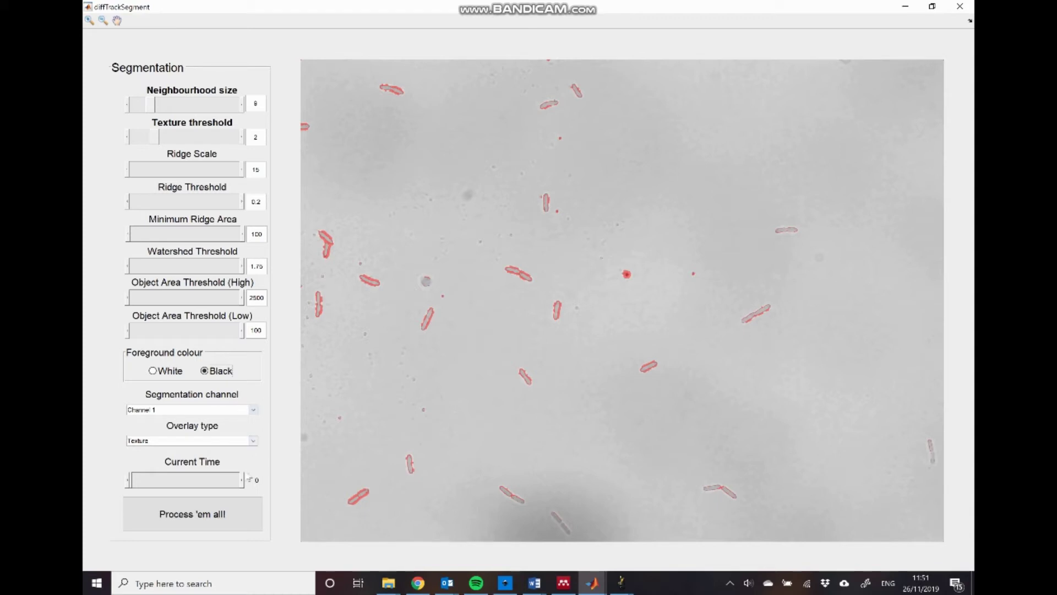
{"action": "left_click_drag", "start_coordinate": [132, 484], "coordinate": [180, 483]}
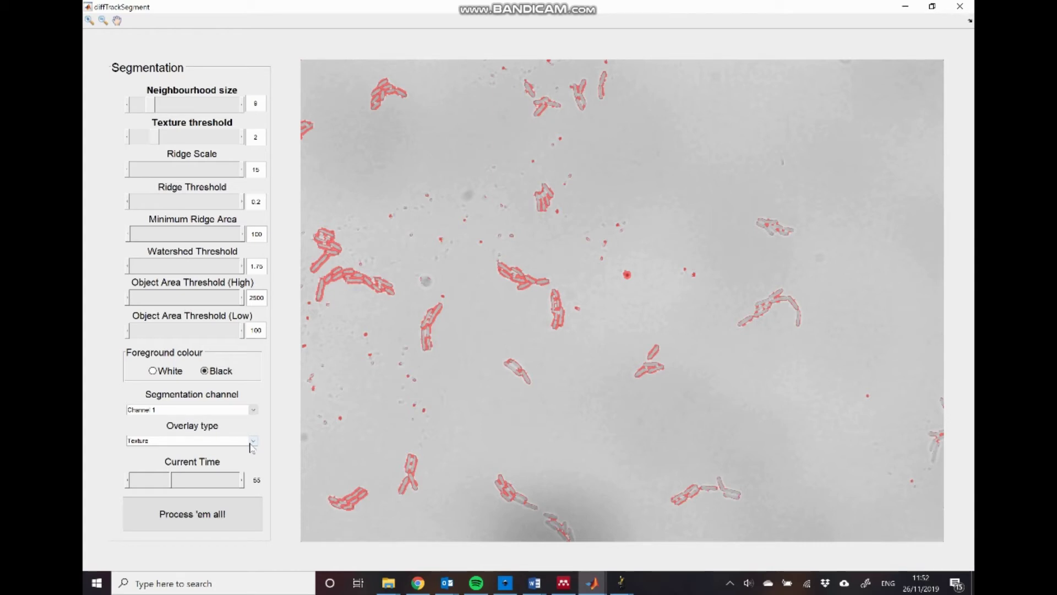
{"action": "left_click", "coordinate": [253, 441]}
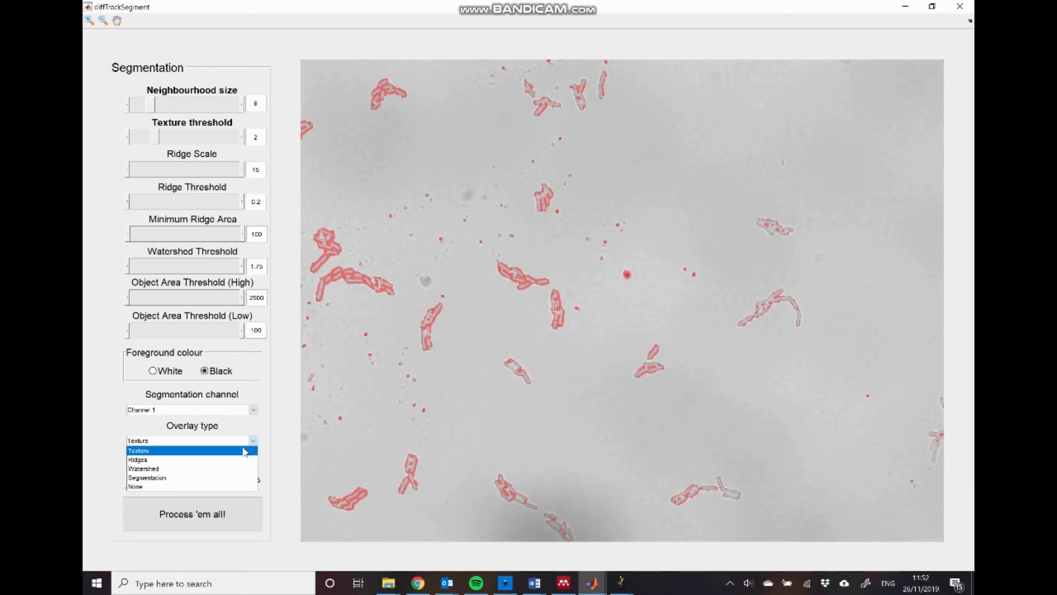
{"action": "left_click", "coordinate": [297, 233]}
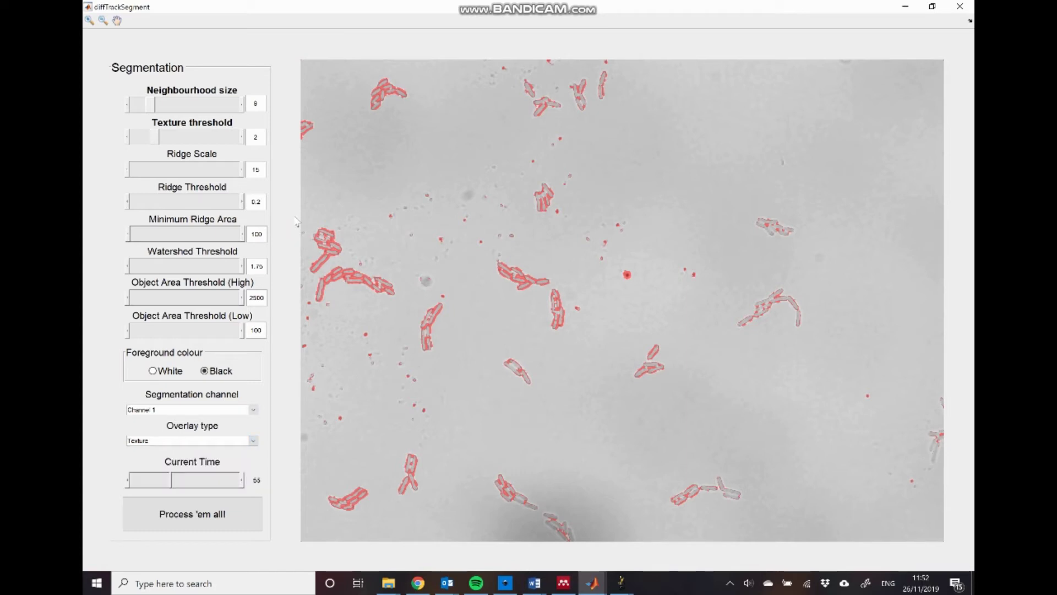
{"action": "left_click", "coordinate": [252, 440]}
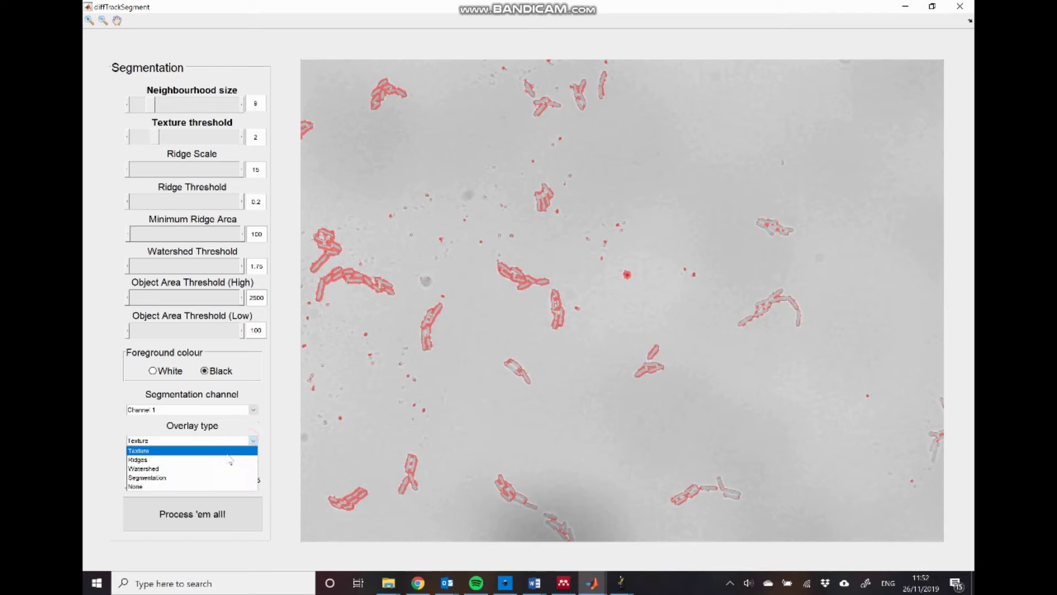
{"action": "left_click", "coordinate": [305, 347]}
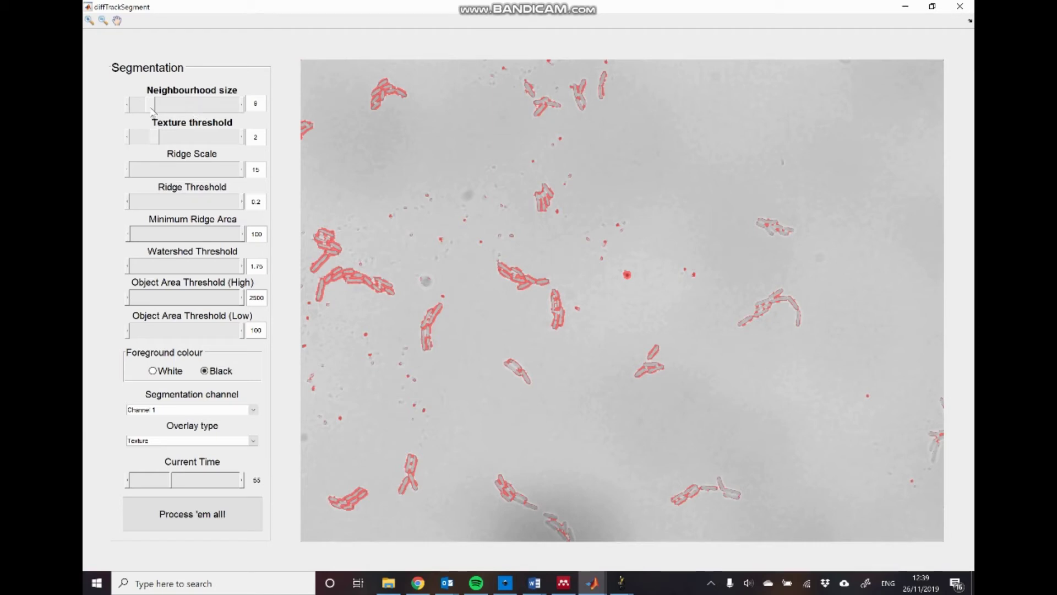
Set the segmentation Neighbourhood size to 21.
{"action": "left_click_drag", "start_coordinate": [153, 110], "coordinate": [172, 113]}
{"action": "double_click", "coordinate": [259, 104]}
{"action": "key", "text": "BackSpace"}
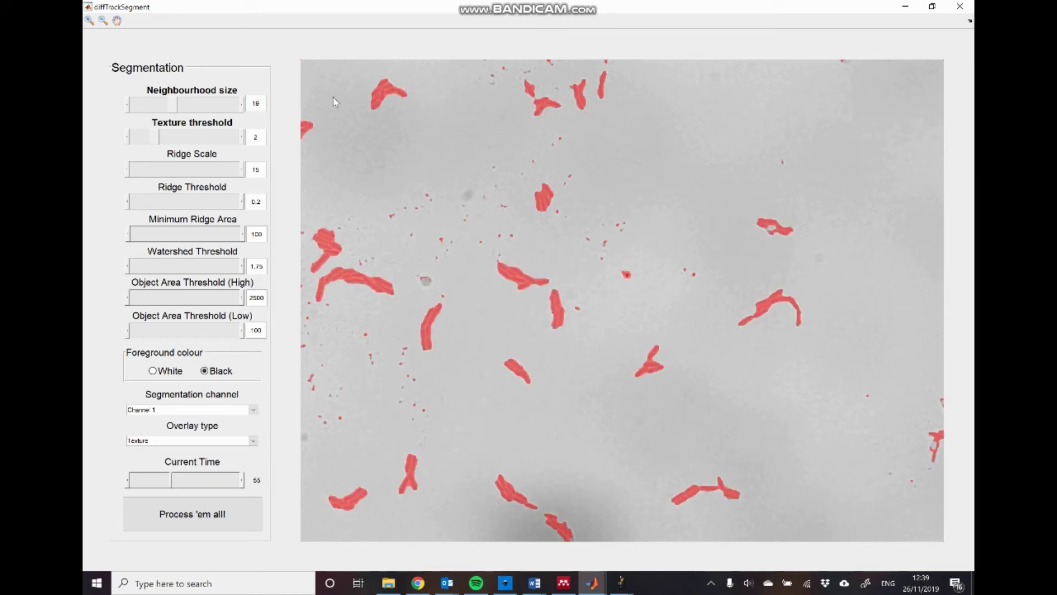
{"action": "type", "text": "21"}
Try the Texture threshold at a high value of about 4.15 and a low value of about 0.89.
{"action": "left_click", "coordinate": [256, 136]}
{"action": "left_click_drag", "start_coordinate": [156, 141], "coordinate": [177, 140]}
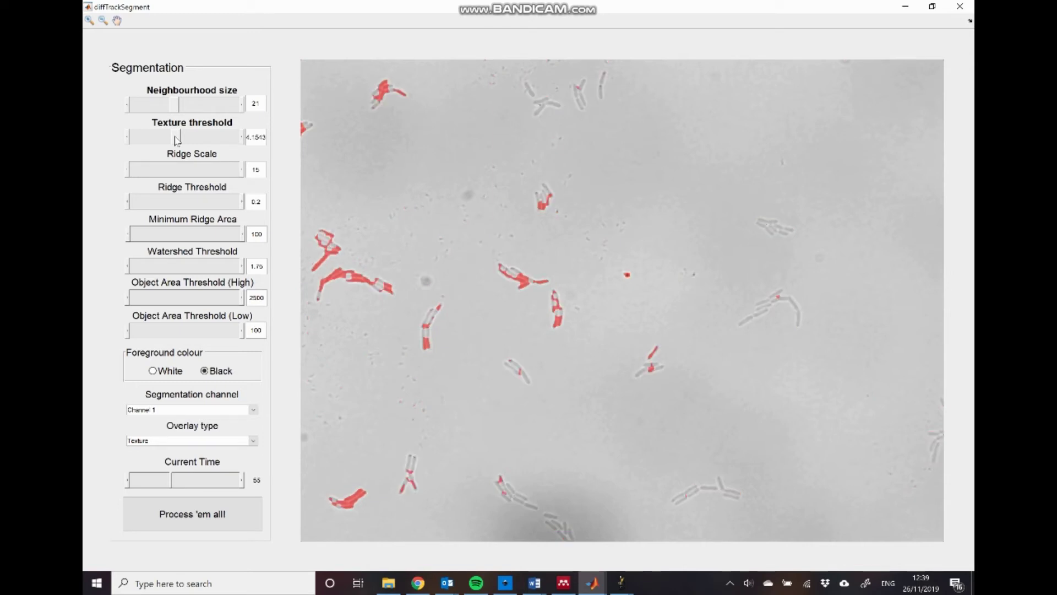
{"action": "left_click_drag", "start_coordinate": [176, 139], "coordinate": [144, 142]}
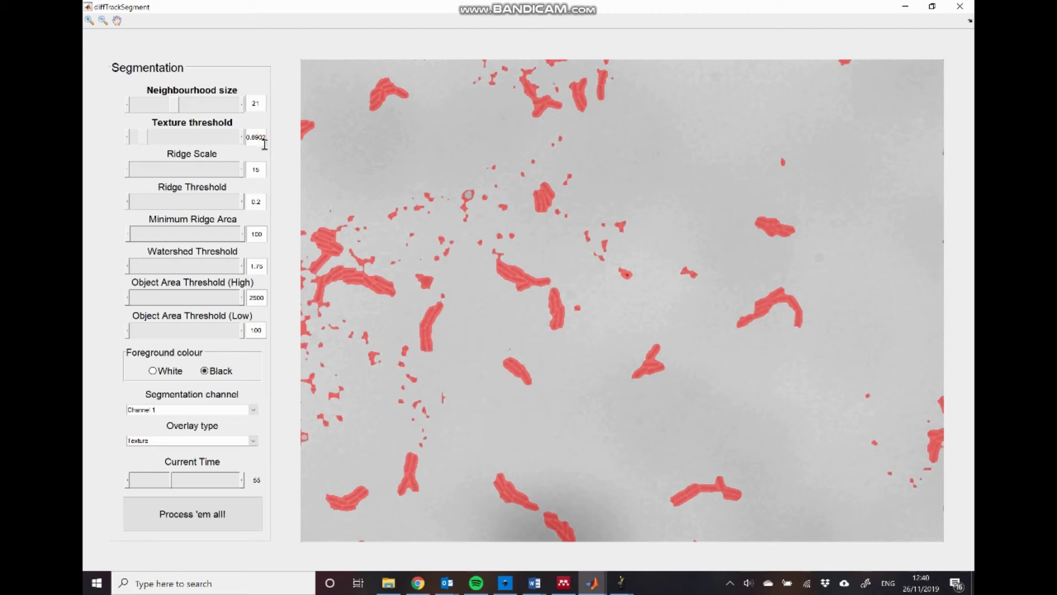
Set the Texture threshold to 1.7.
{"action": "left_click", "coordinate": [264, 142]}
{"action": "key", "text": "BackSpace"}
{"action": "key", "text": "BackSpace"}
{"action": "key", "text": "BackSpace"}
{"action": "key", "text": "BackSpace"}
{"action": "key", "text": "BackSpace"}
{"action": "key", "text": "BackSpace"}
{"action": "type", "text": "1.7"}
{"action": "key", "text": "Return"}
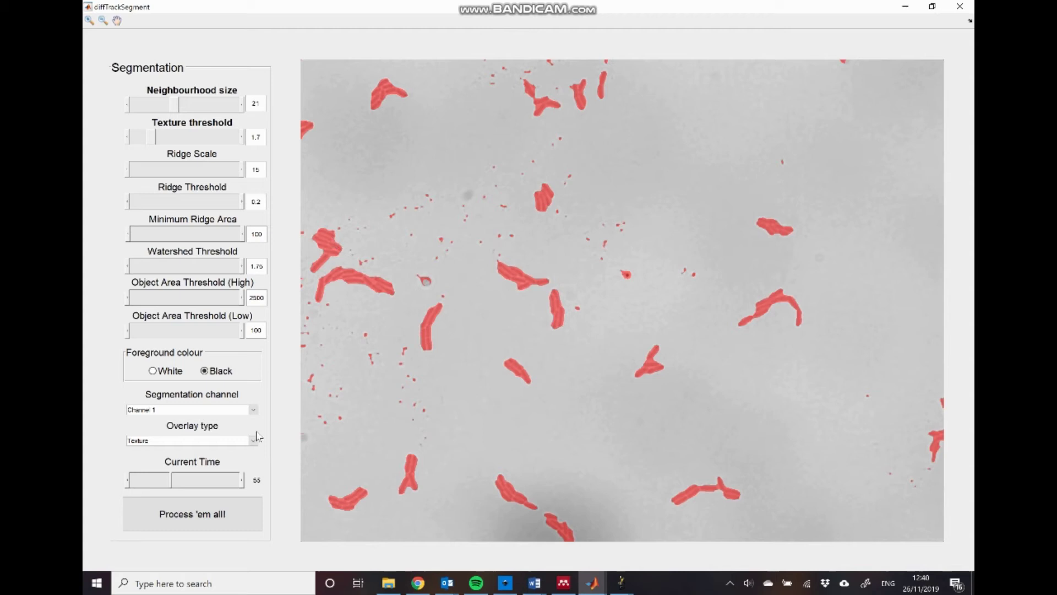
Show the Ridges overlay and set the Ridge Scale to 21.
{"action": "left_click", "coordinate": [254, 442]}
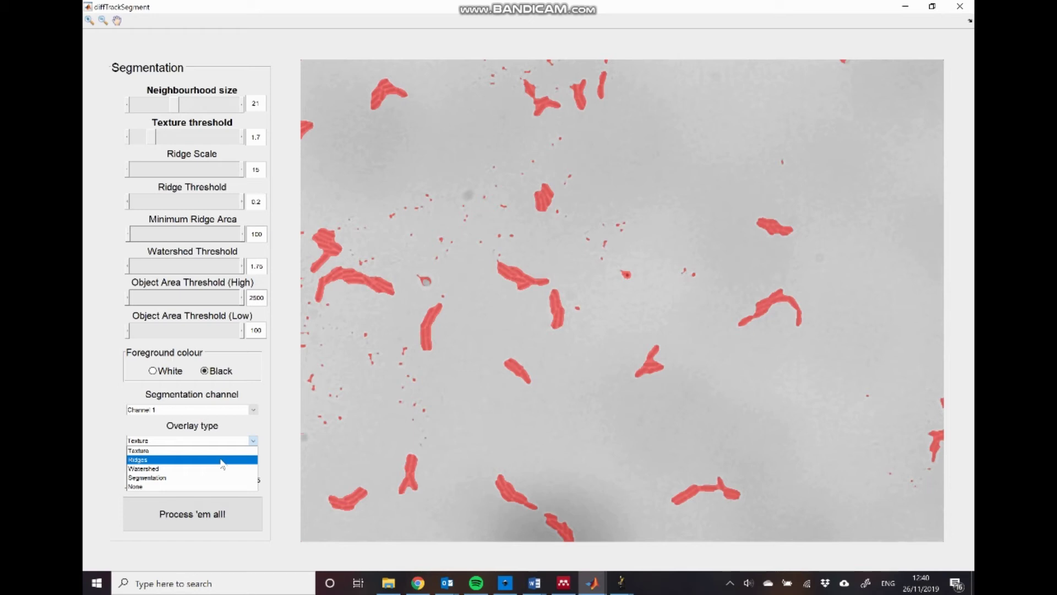
{"action": "left_click", "coordinate": [222, 461]}
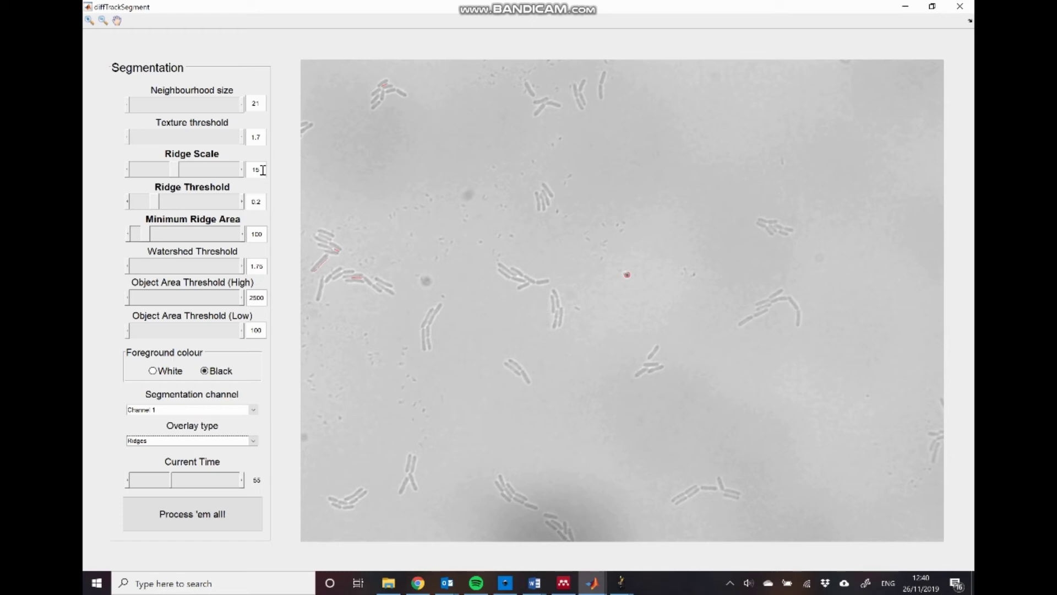
{"action": "left_click", "coordinate": [263, 170]}
{"action": "key", "text": "BackSpace"}
{"action": "key", "text": "BackSpace"}
{"action": "type", "text": "21"}
{"action": "key", "text": "Return"}
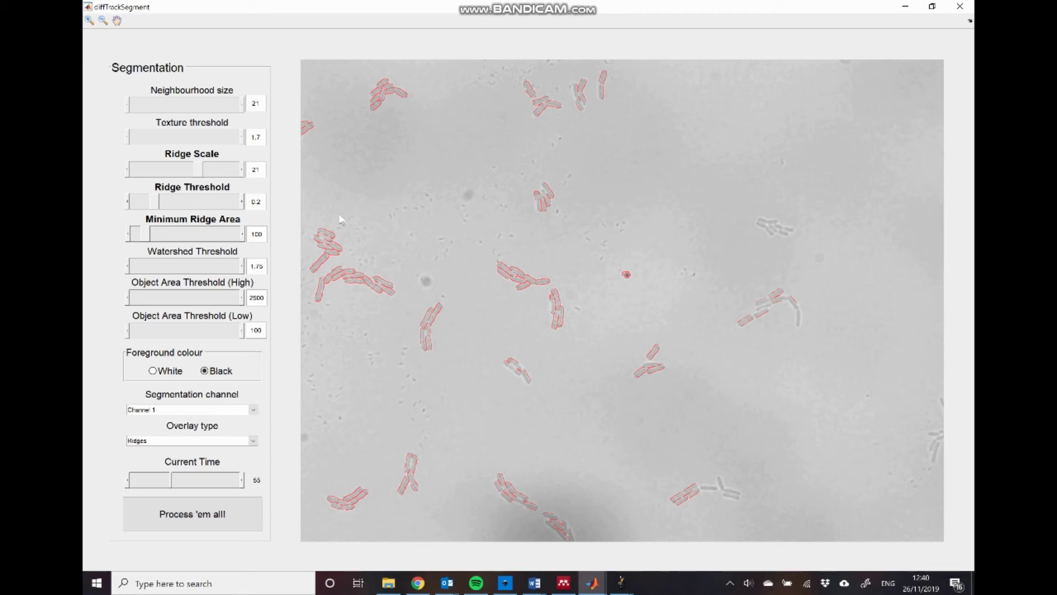
Set the Ridge Threshold to 0.12.
{"action": "type", "text": "1"}
{"action": "key", "text": "Return"}
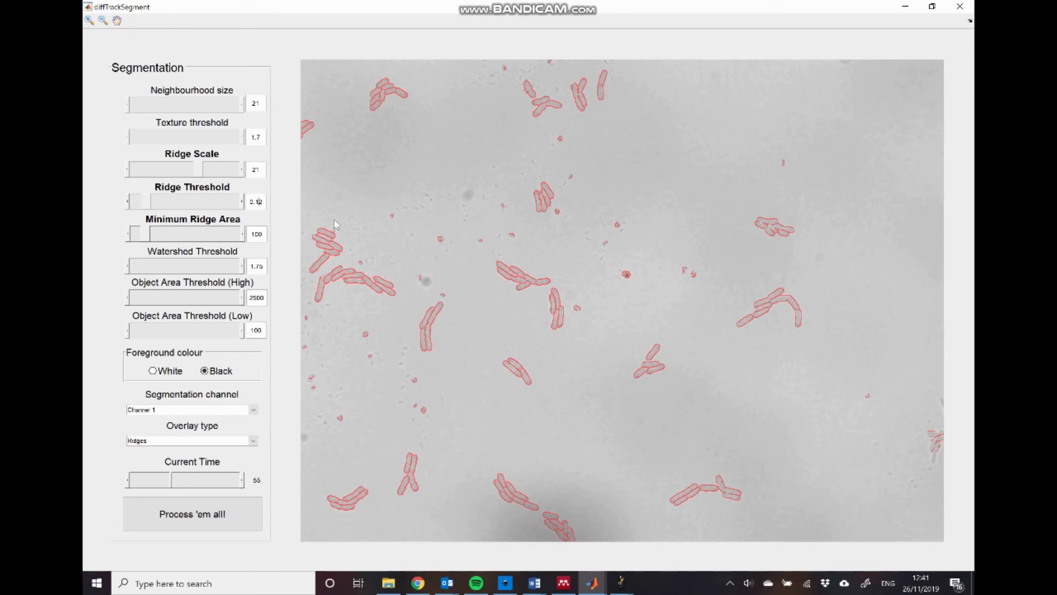
{"action": "left_click", "coordinate": [313, 242]}
{"action": "type", "text": "0"}
Examine the ridge outlines close up on several neighbouring cell clusters.
{"action": "left_click", "coordinate": [89, 20]}
{"action": "left_click_drag", "start_coordinate": [348, 273], "coordinate": [416, 309]}
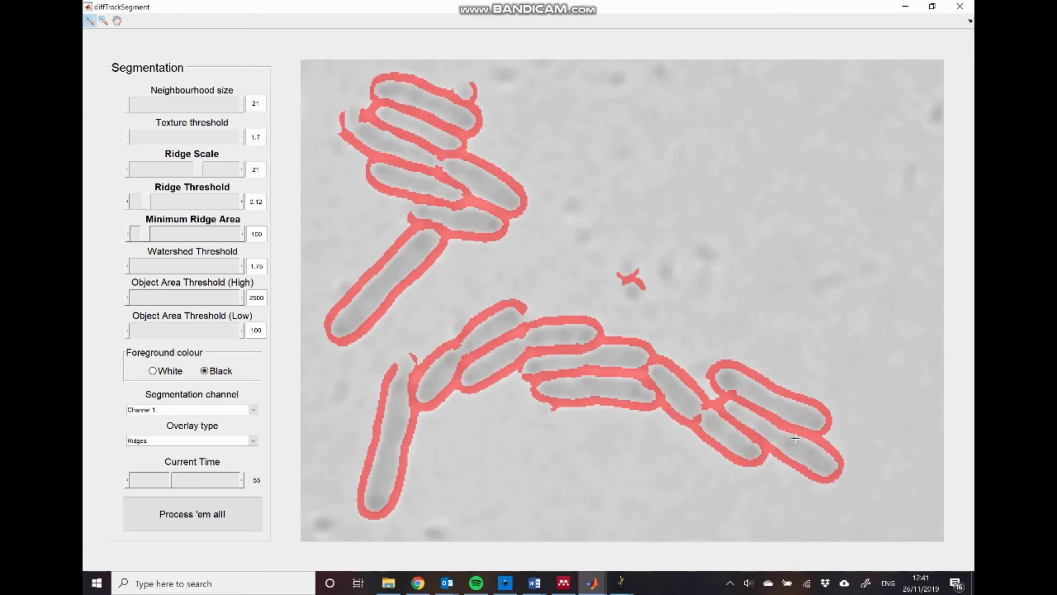
{"action": "left_click", "coordinate": [117, 20]}
{"action": "left_click_drag", "start_coordinate": [627, 193], "coordinate": [797, 394]}
{"action": "left_click_drag", "start_coordinate": [490, 246], "coordinate": [622, 369]}
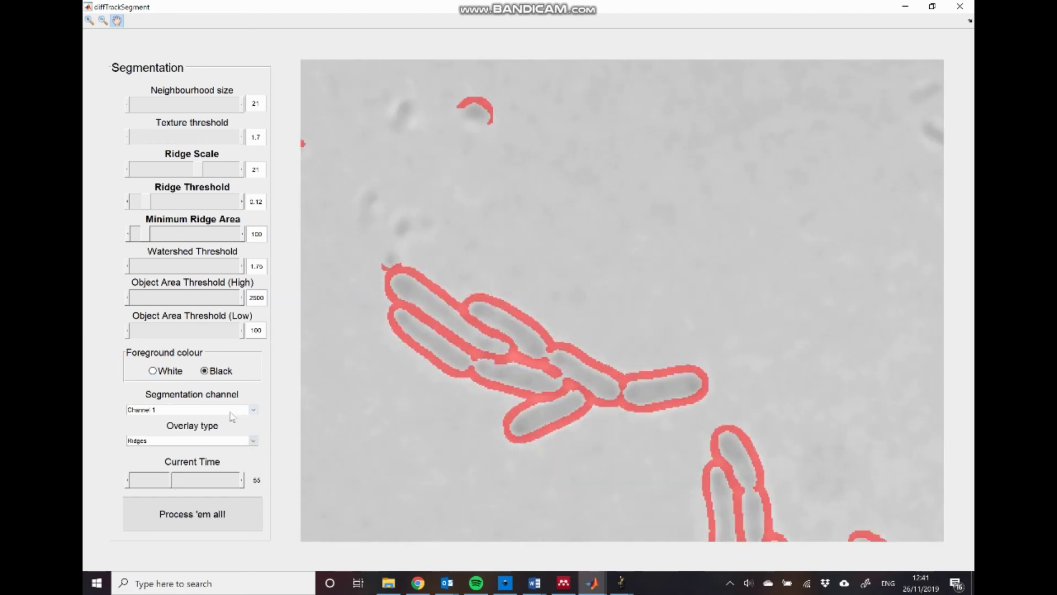
{"action": "left_click_drag", "start_coordinate": [451, 418], "coordinate": [402, 264]}
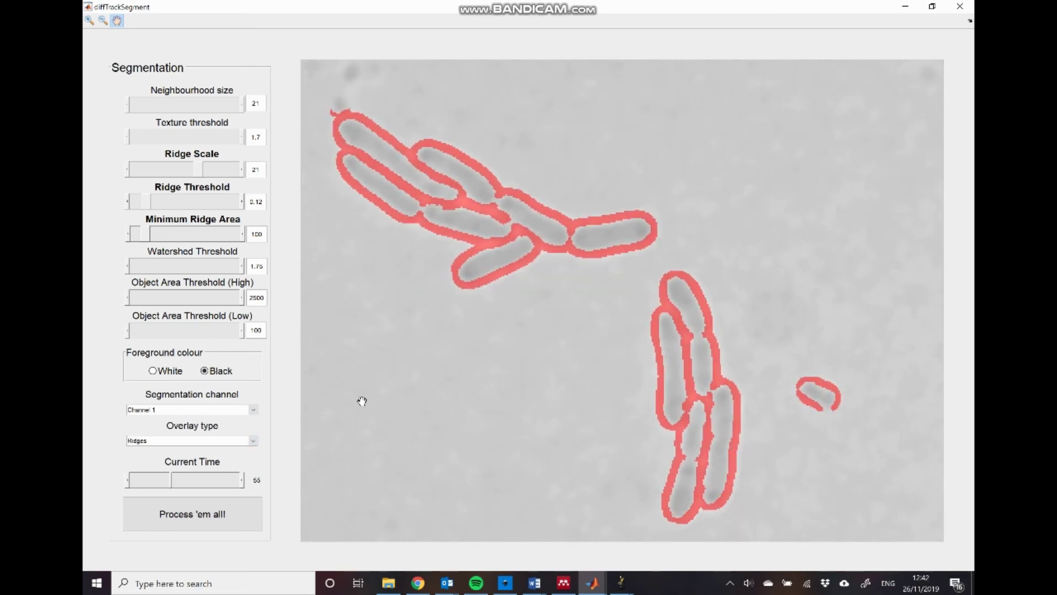
Show the Watershed overlay and set the Watershed Threshold to 2.5.
{"action": "left_click", "coordinate": [253, 441]}
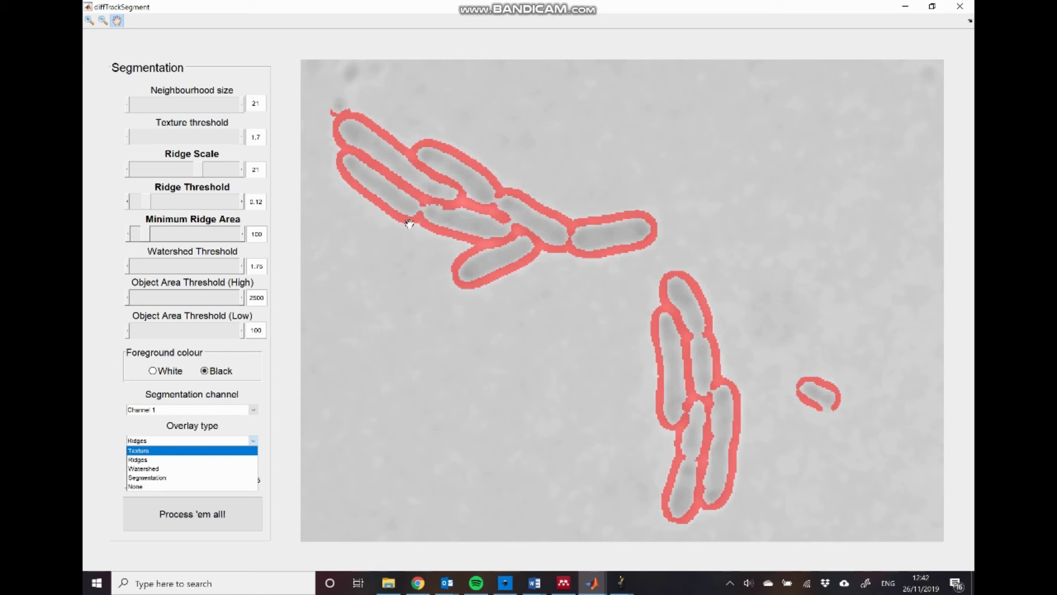
{"action": "left_click", "coordinate": [163, 469]}
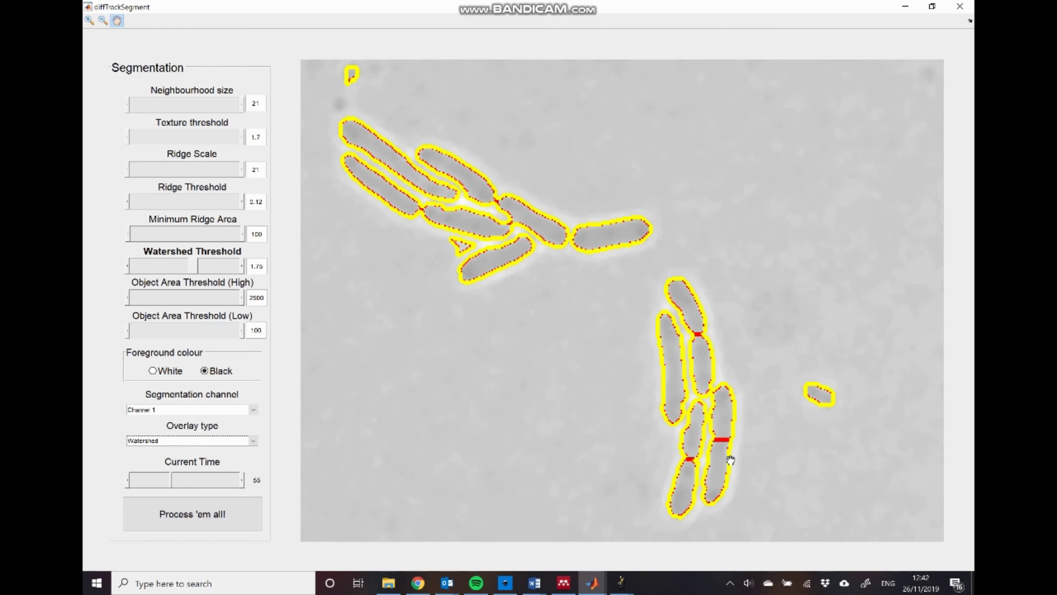
{"action": "left_click", "coordinate": [262, 267]}
{"action": "key", "text": "BackSpace"}
{"action": "key", "text": "BackSpace"}
{"action": "key", "text": "BackSpace"}
{"action": "key", "text": "BackSpace"}
{"action": "type", "text": "2.5"}
{"action": "key", "text": "Return"}
Check the watershed splits in other clusters, show the Segmentation overlay and set the Object Area Threshold (Low) to 400.
{"action": "left_click_drag", "start_coordinate": [425, 255], "coordinate": [694, 108]}
{"action": "left_click_drag", "start_coordinate": [377, 282], "coordinate": [643, 280]}
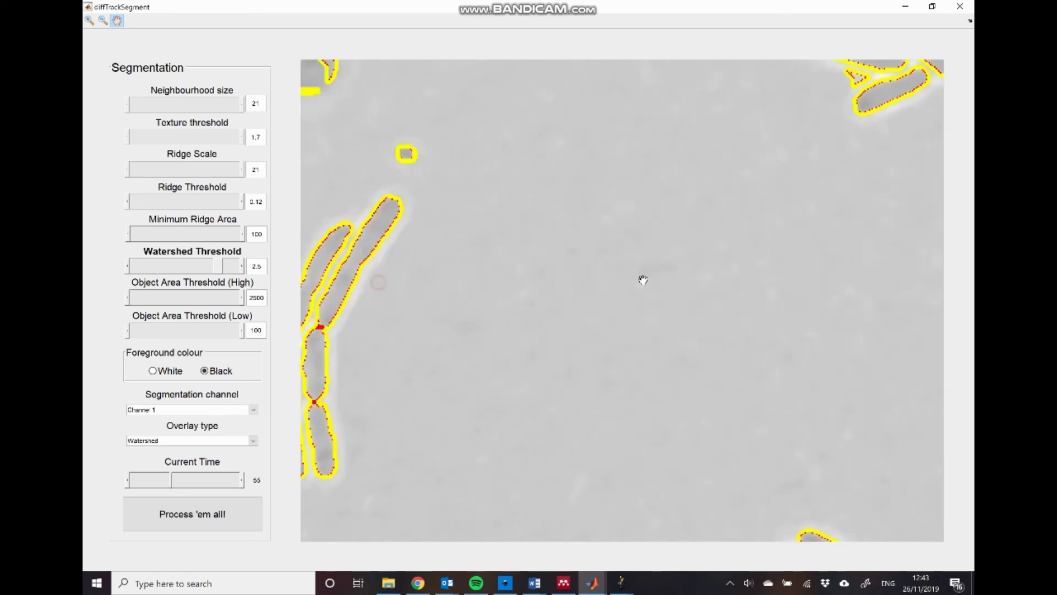
{"action": "left_click_drag", "start_coordinate": [420, 302], "coordinate": [642, 463]}
{"action": "left_click_drag", "start_coordinate": [375, 299], "coordinate": [774, 461]}
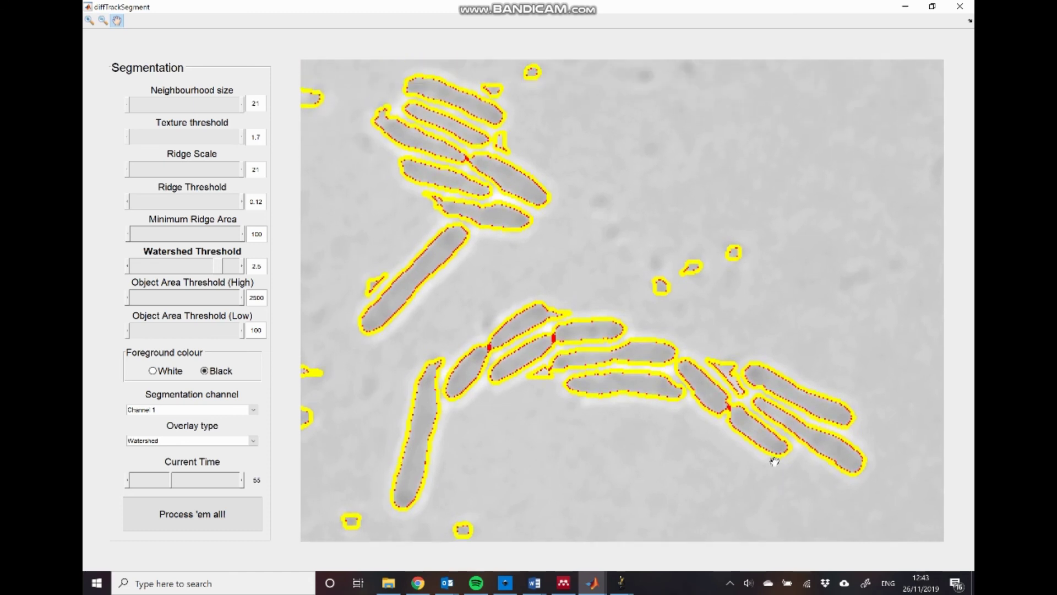
{"action": "left_click", "coordinate": [253, 441]}
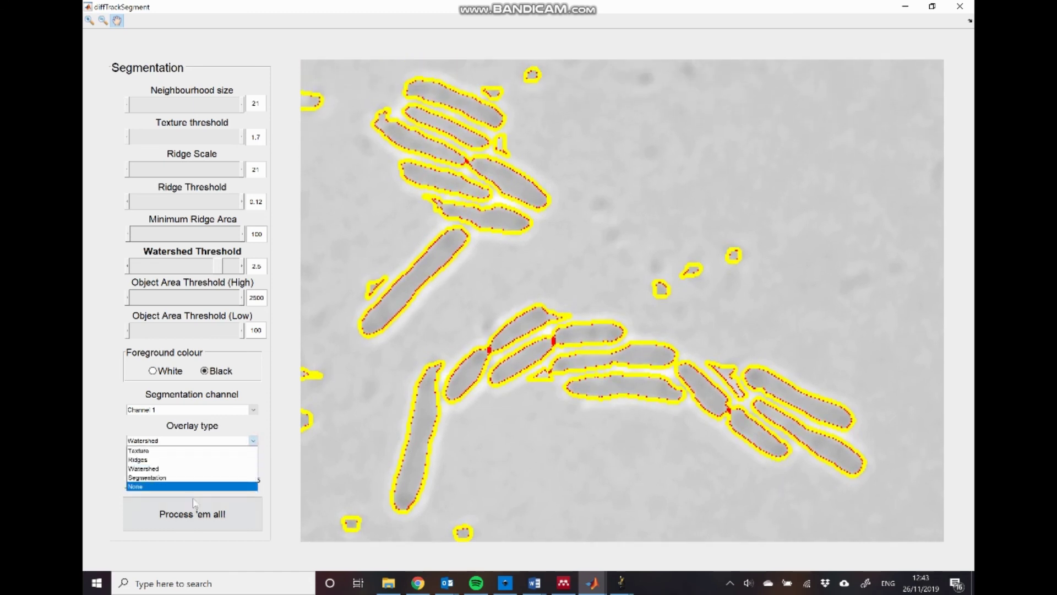
{"action": "left_click", "coordinate": [200, 477]}
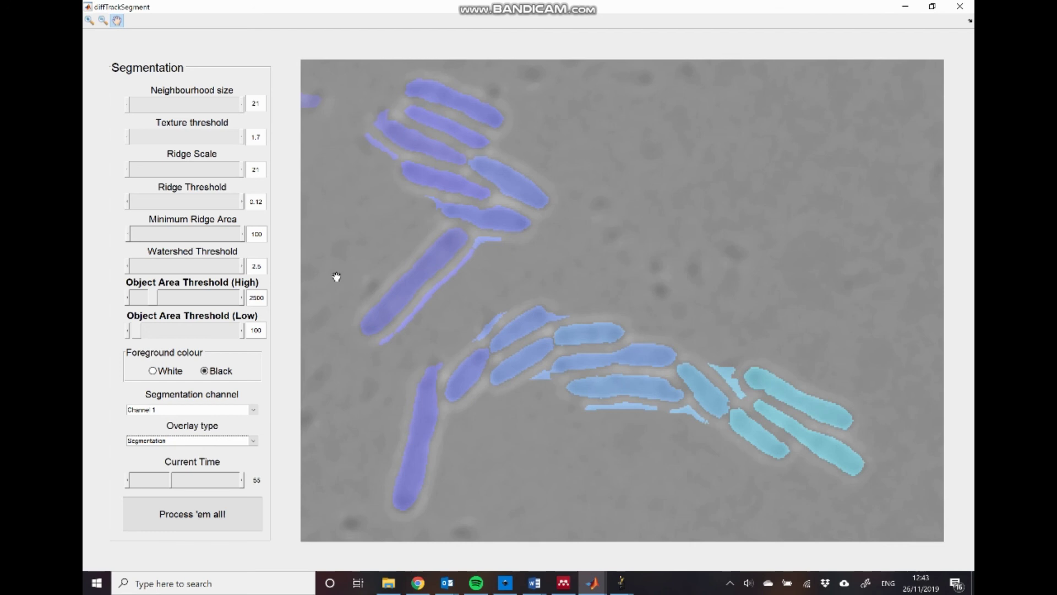
{"action": "left_click", "coordinate": [255, 329]}
{"action": "left_click", "coordinate": [476, 345]}
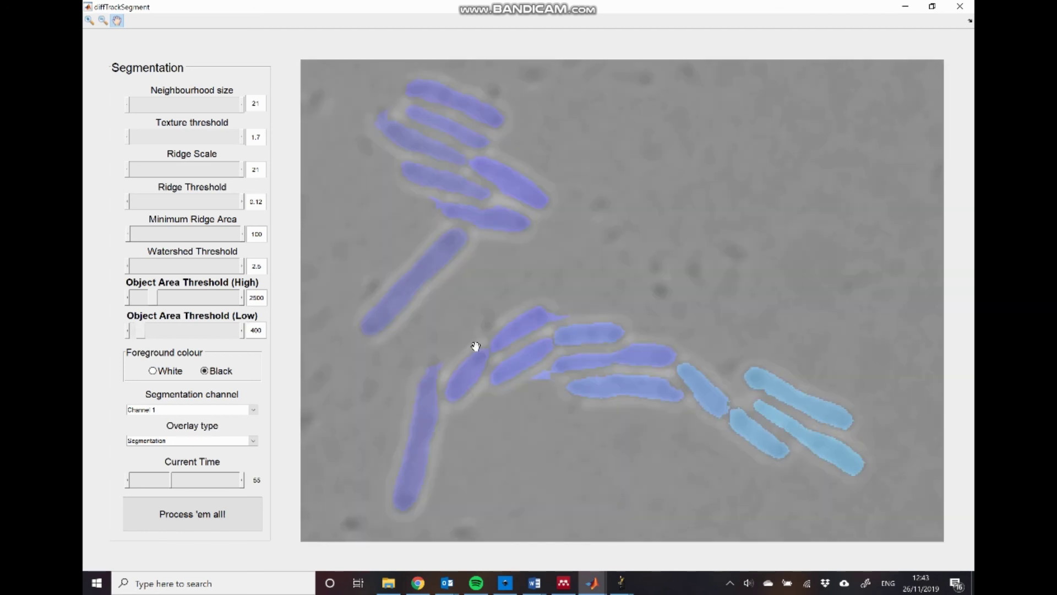
Examine the segmentation overlay across the cell clusters and the ring-shaped debris throughout the frame at time 55.
{"action": "left_click_drag", "start_coordinate": [751, 332], "coordinate": [411, 369]}
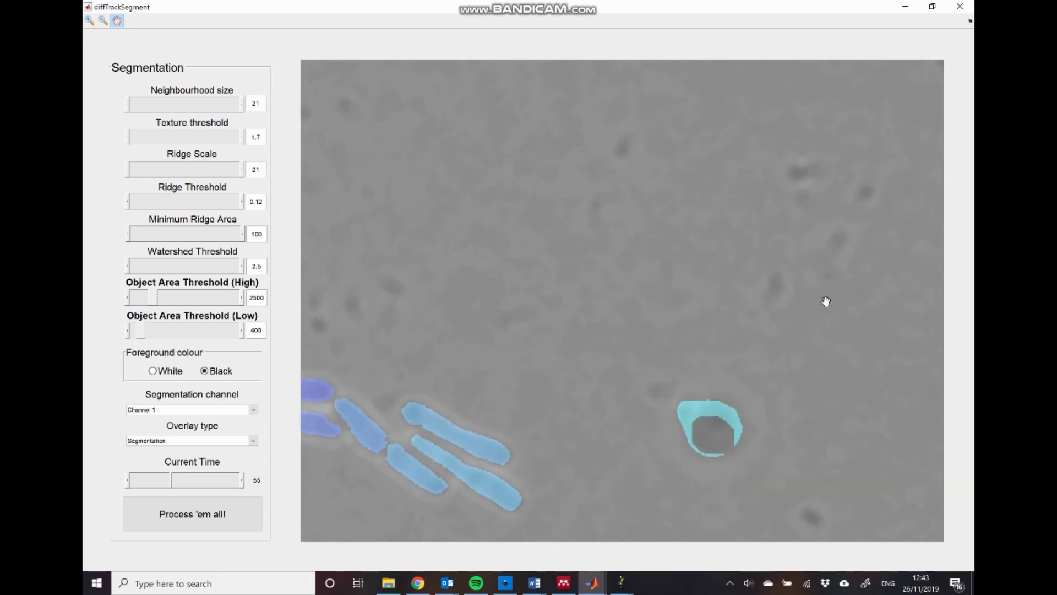
{"action": "left_click", "coordinate": [103, 21]}
{"action": "left_click", "coordinate": [442, 277]}
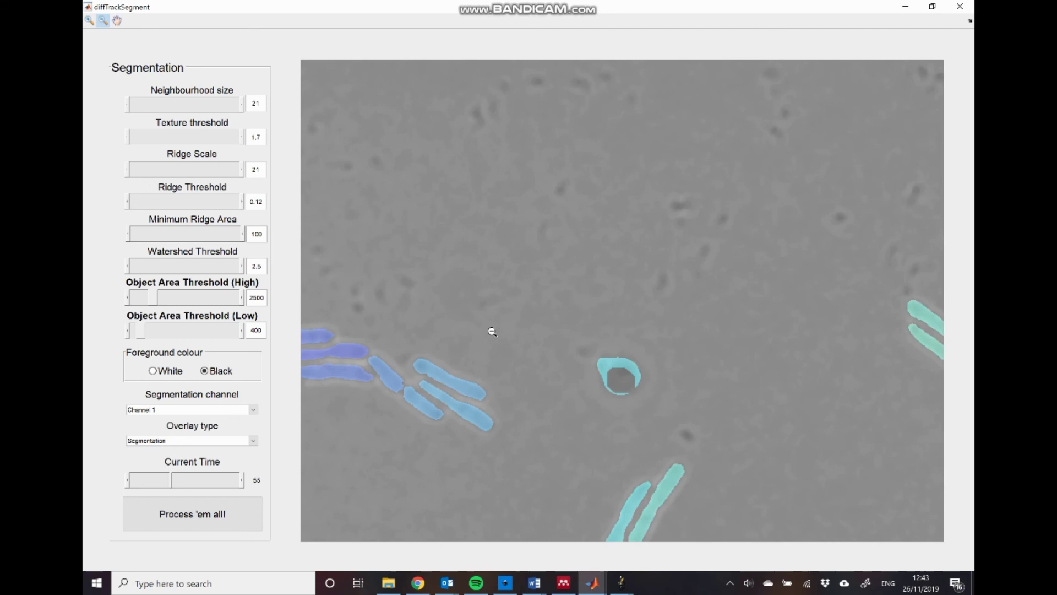
{"action": "left_click", "coordinate": [492, 332]}
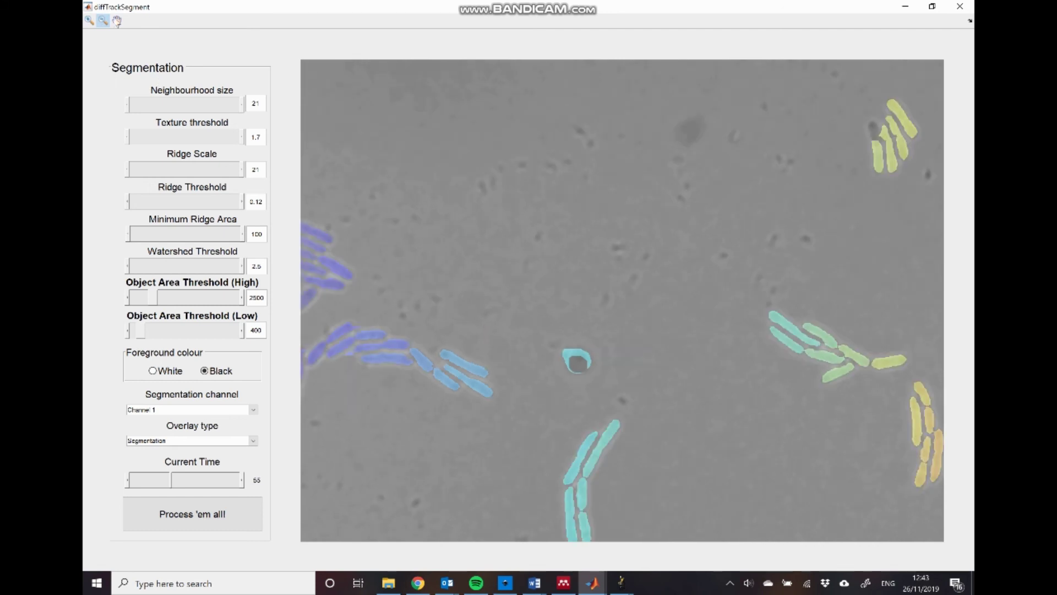
{"action": "left_click", "coordinate": [117, 20]}
{"action": "left_click_drag", "start_coordinate": [528, 231], "coordinate": [525, 232]}
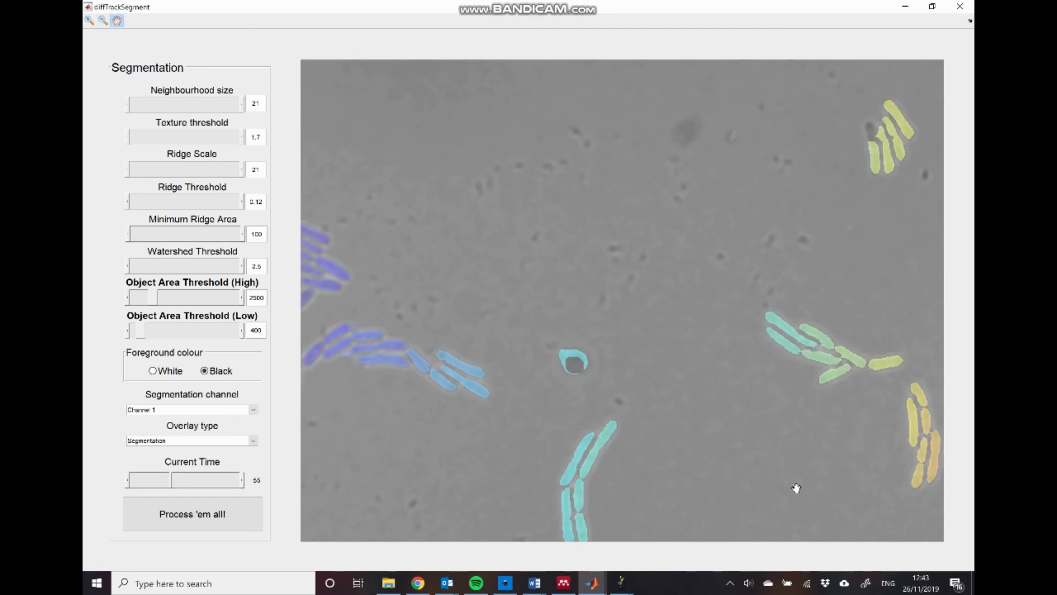
{"action": "left_click_drag", "start_coordinate": [803, 465], "coordinate": [637, 307]}
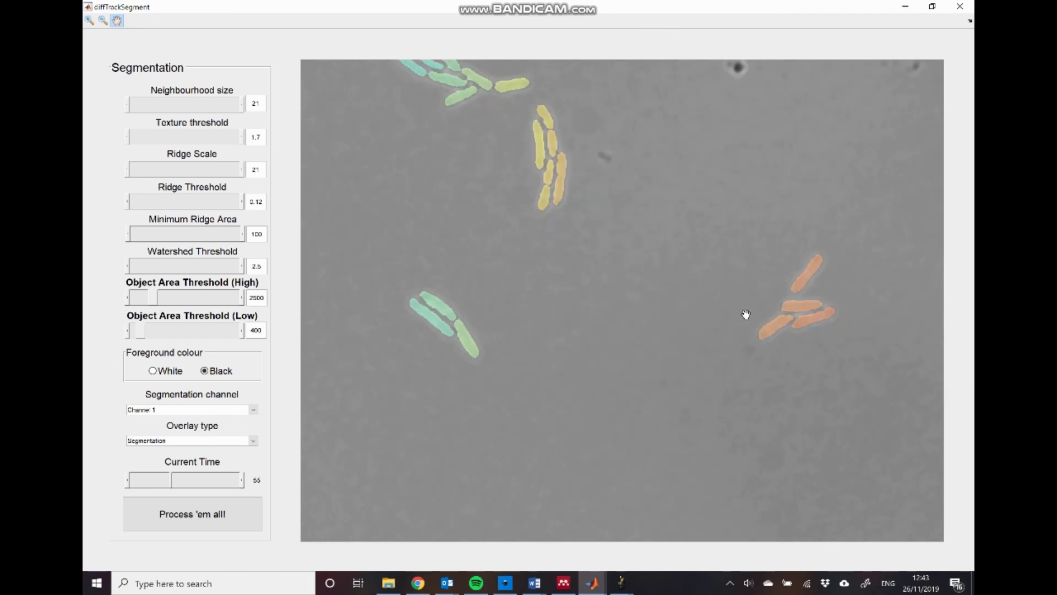
{"action": "left_click_drag", "start_coordinate": [746, 314], "coordinate": [782, 307]}
{"action": "left_click_drag", "start_coordinate": [683, 308], "coordinate": [795, 309]}
{"action": "left_click_drag", "start_coordinate": [613, 275], "coordinate": [637, 275]}
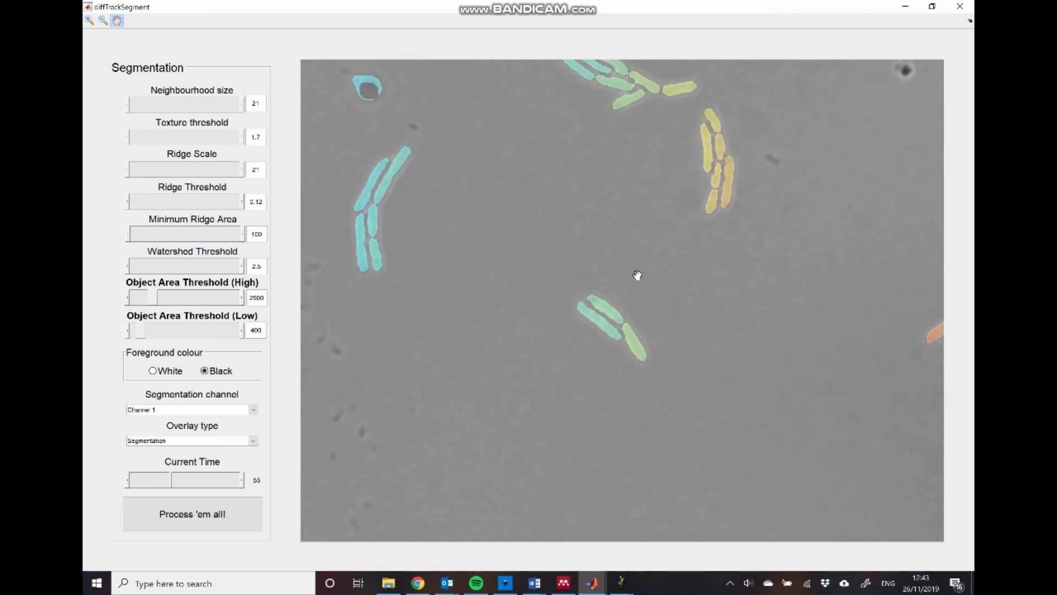
{"action": "left_click_drag", "start_coordinate": [462, 186], "coordinate": [701, 319]}
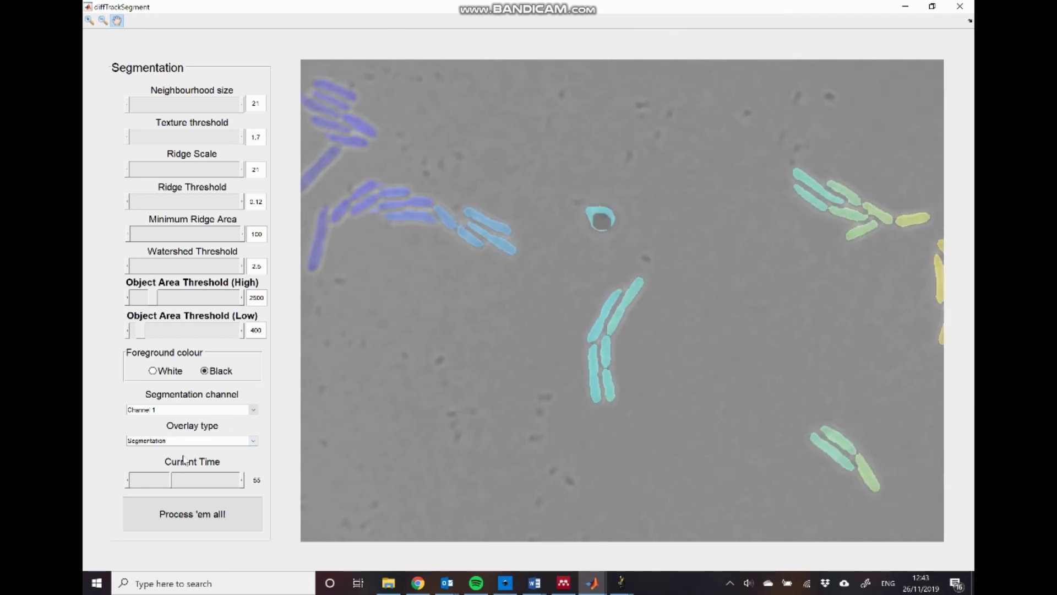
Set the current time to frame 23 and check the segmentation of the cells across that earlier image.
{"action": "left_click_drag", "start_coordinate": [172, 480], "coordinate": [147, 499]}
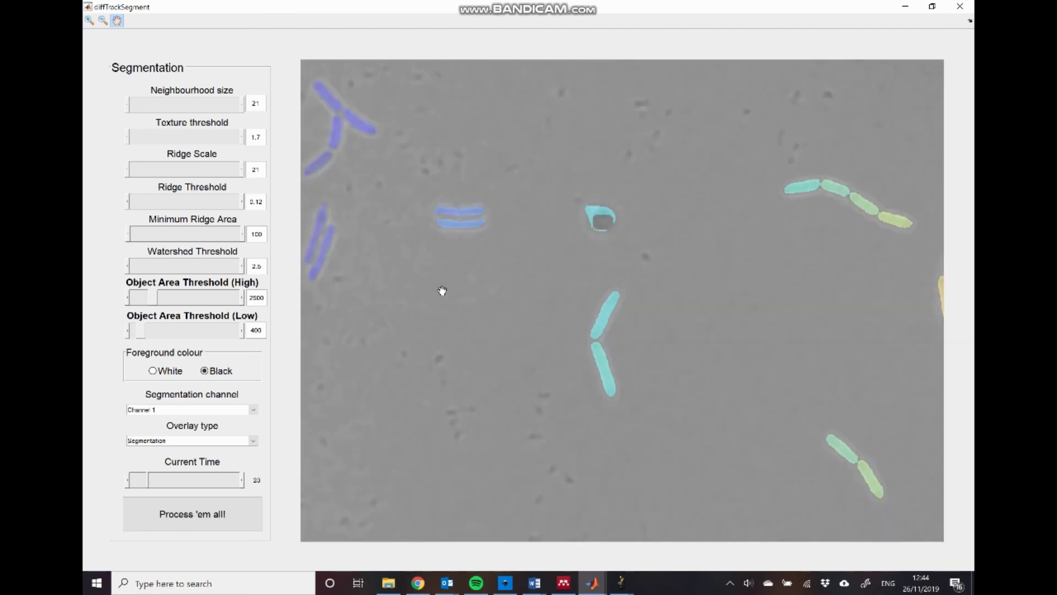
{"action": "left_click", "coordinate": [441, 289]}
{"action": "left_click", "coordinate": [632, 221]}
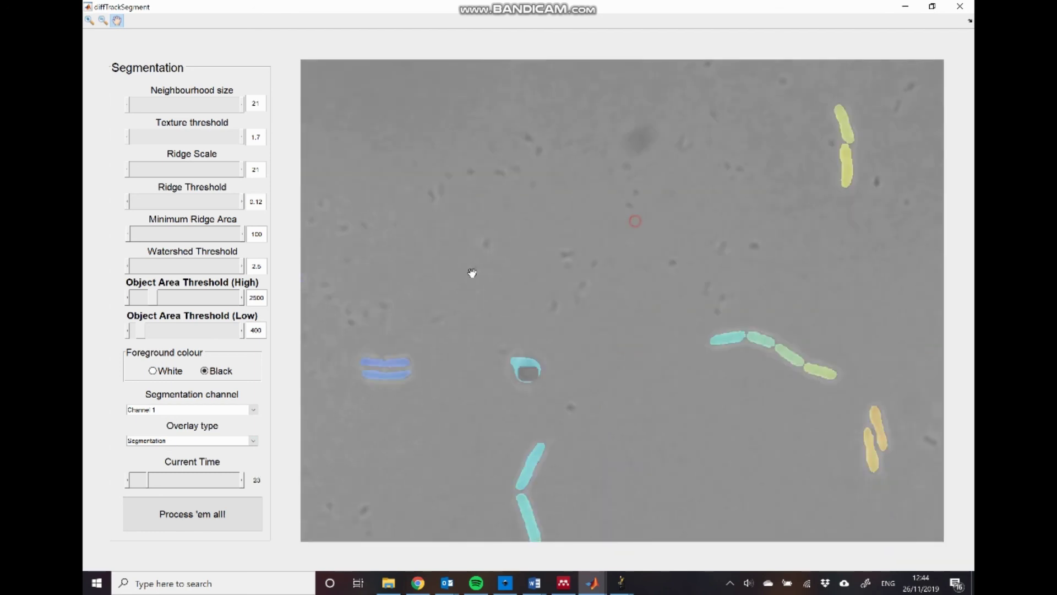
{"action": "left_click_drag", "start_coordinate": [444, 292], "coordinate": [817, 146]}
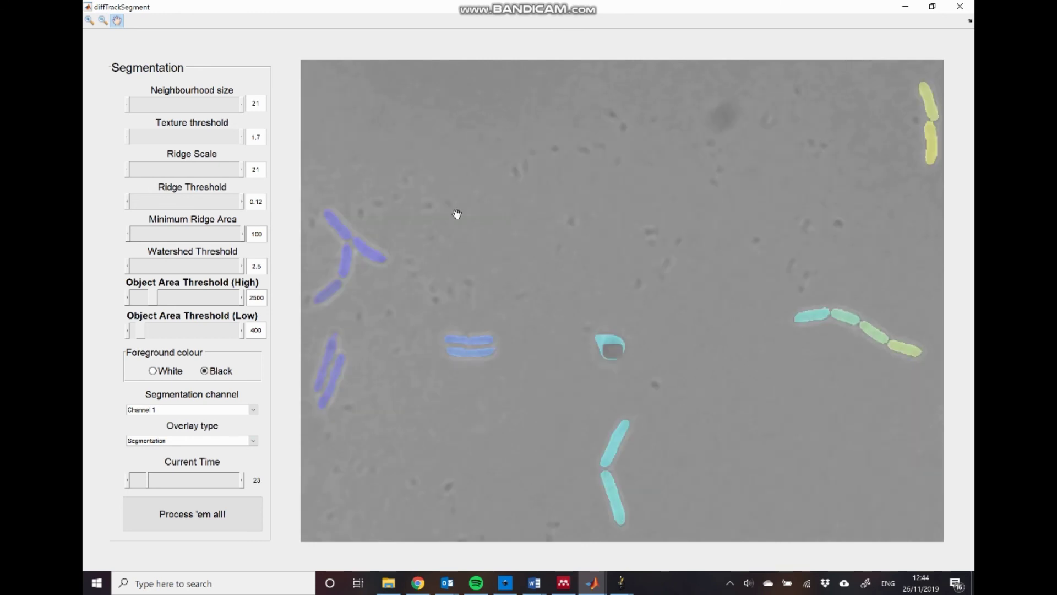
{"action": "left_click_drag", "start_coordinate": [552, 312], "coordinate": [550, 352]}
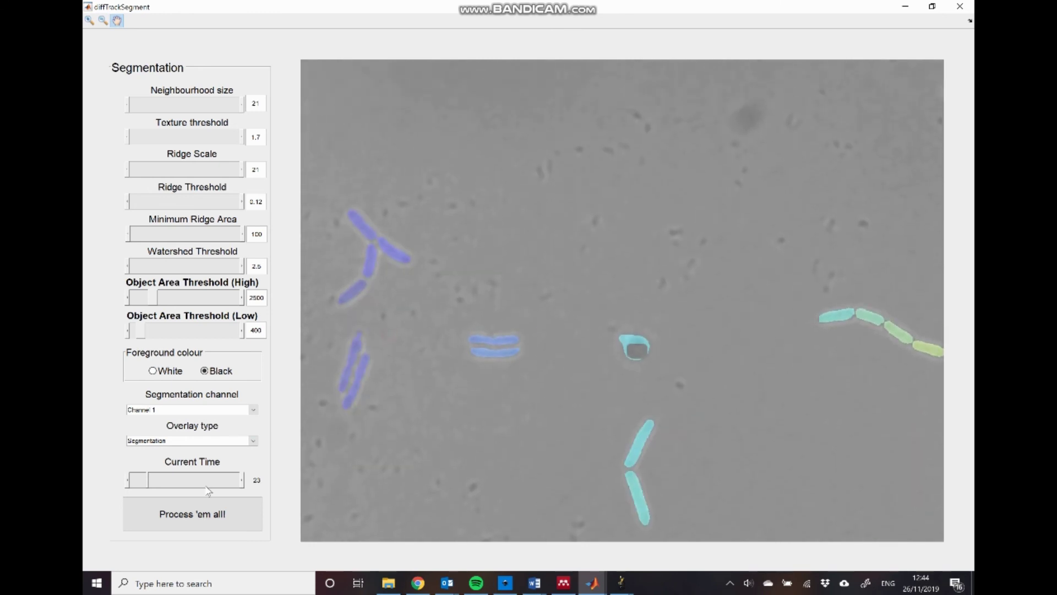
Start the segmentation of all time-lapse frames with the current parameters.
{"action": "left_click", "coordinate": [212, 515]}
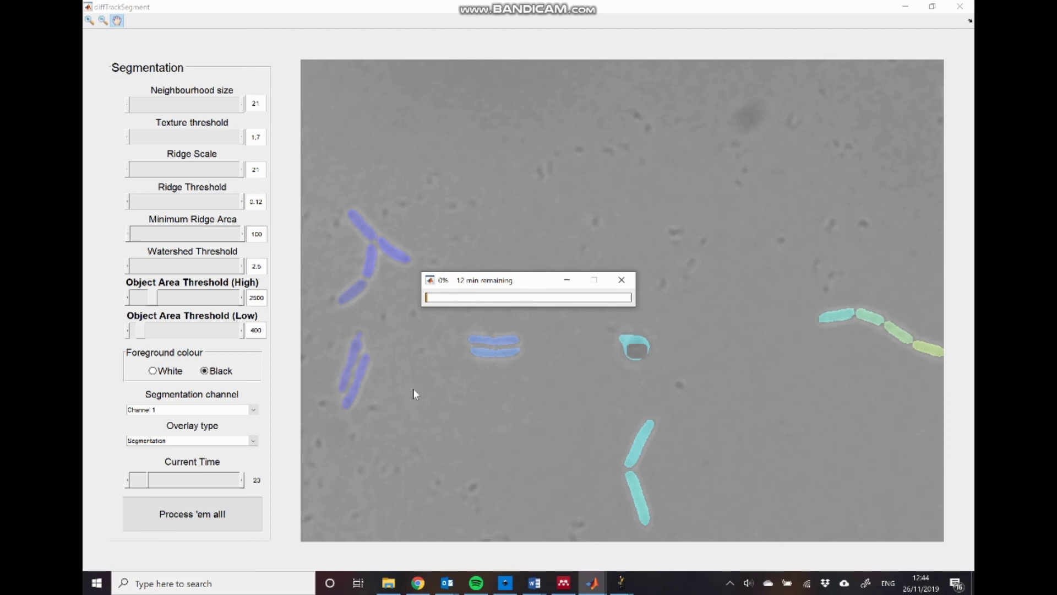
{"action": "mouse_move", "coordinate": [390, 582]}
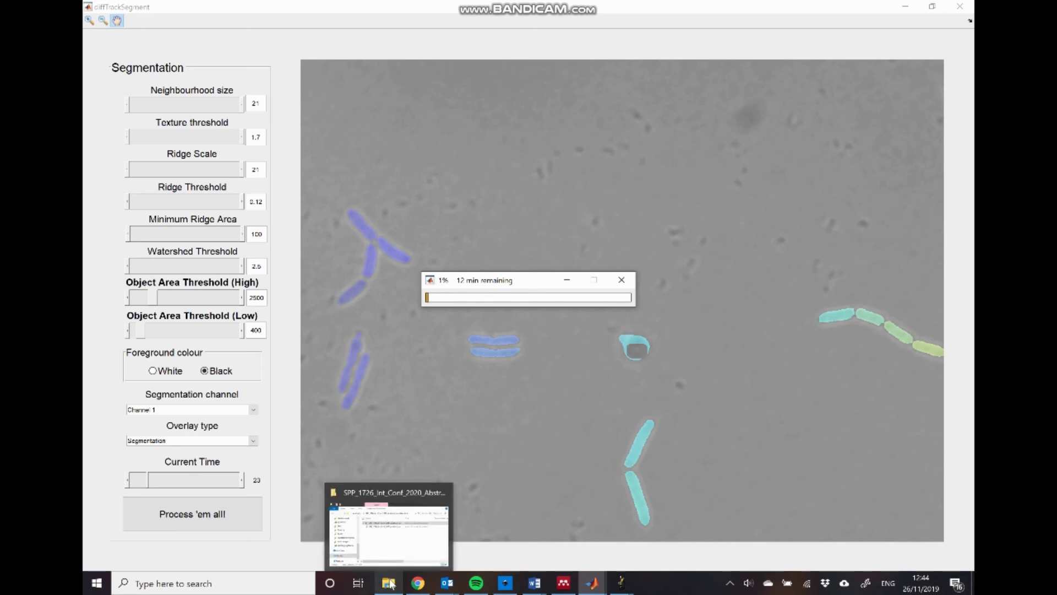